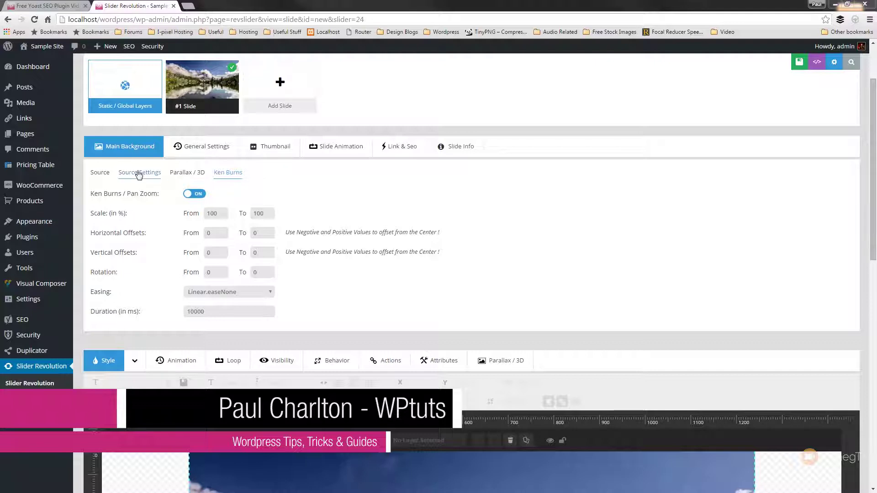
Step: Set the background's Ken Burns starting scale to 130% and preview the slide
left_click(139, 172)
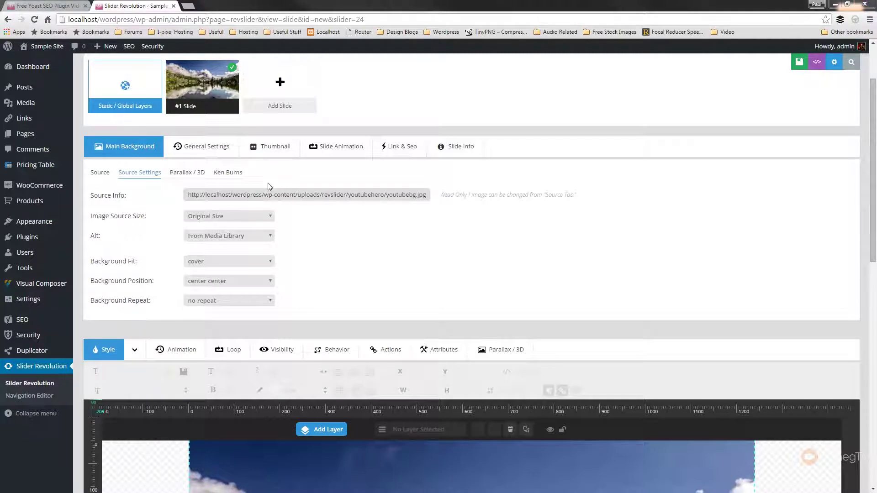
left_click(236, 173)
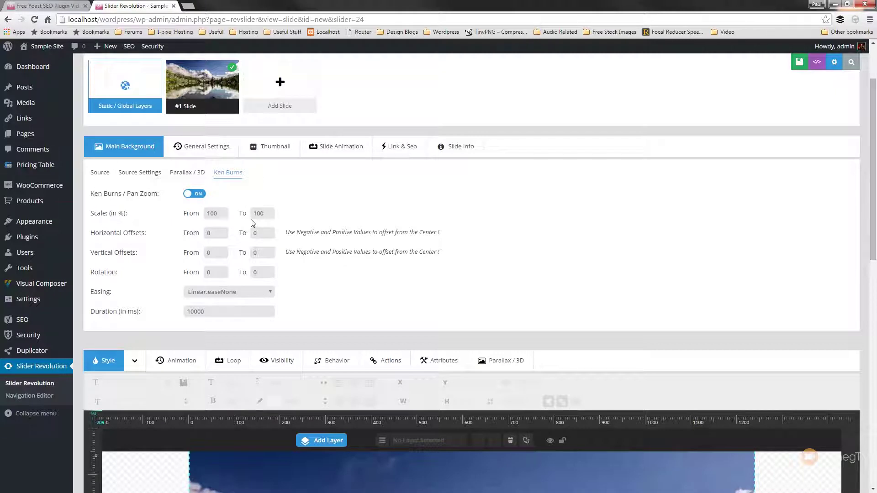
left_click(216, 215)
left_click(345, 212)
left_click(851, 63)
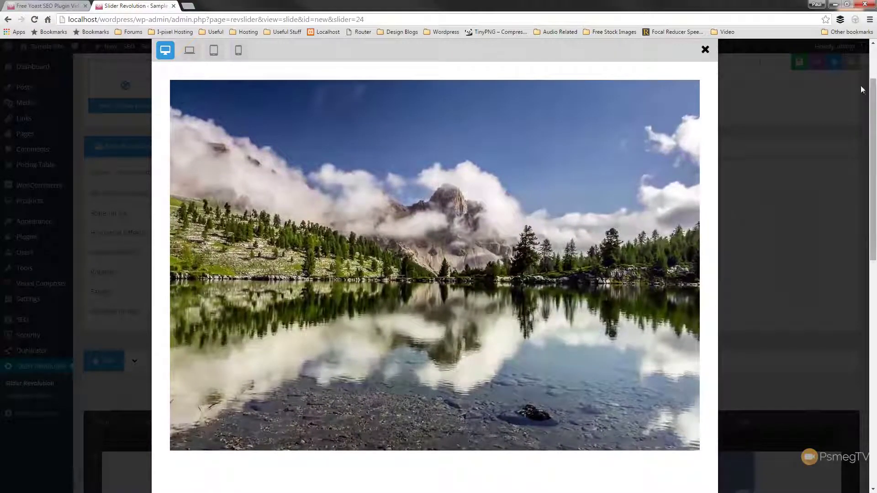
left_click(705, 49)
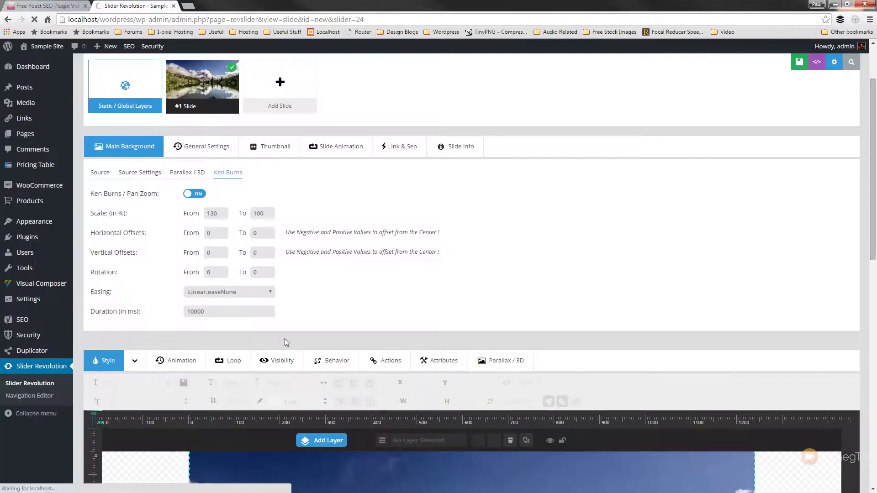
Step: Set the Ken Burns ending horizontal offset to 800 and preview the slide
double_click(253, 233)
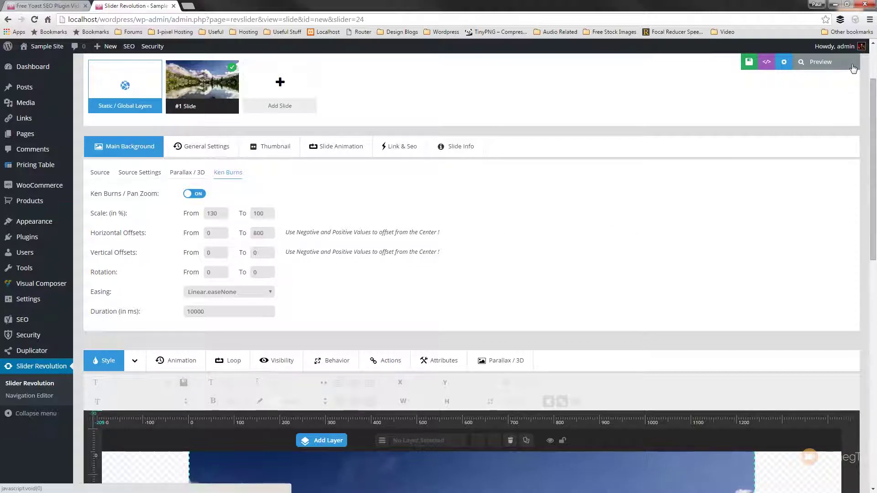
left_click(821, 63)
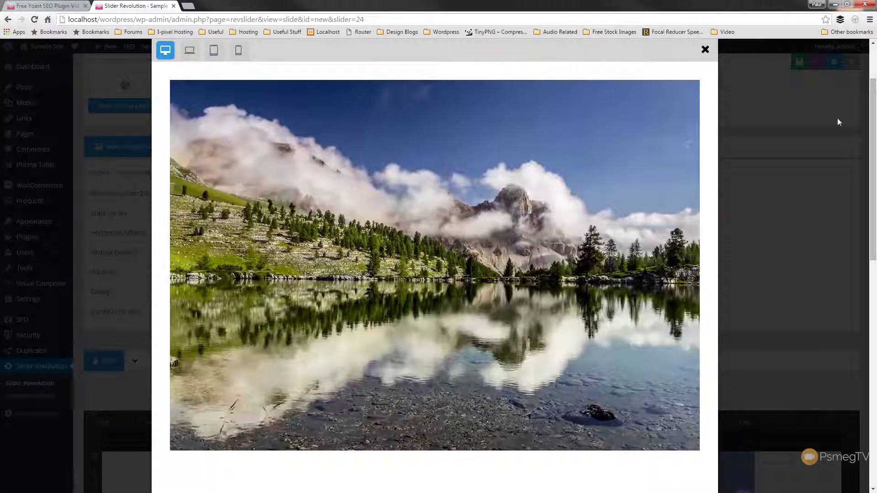
left_click(705, 49)
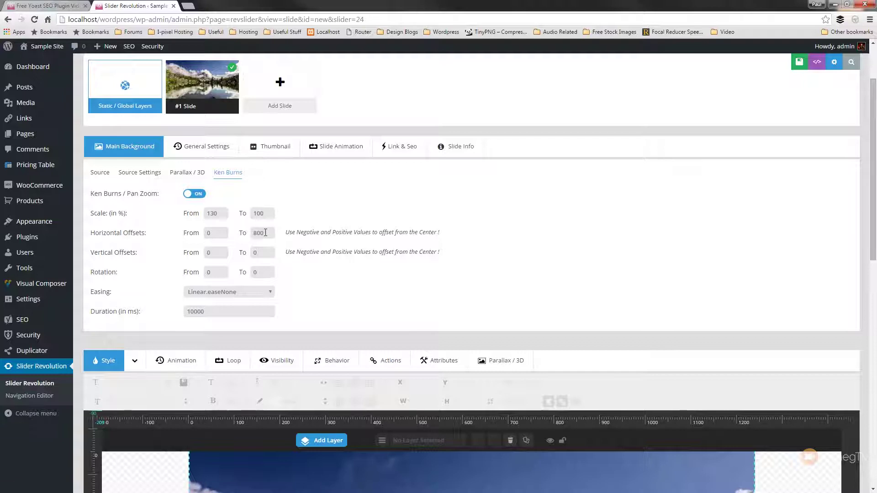
Step: Reset the ending horizontal offset to 0 and set the scale to run from 100% to 130%
left_click_drag(266, 232, 237, 238)
type("0")
left_click(223, 256)
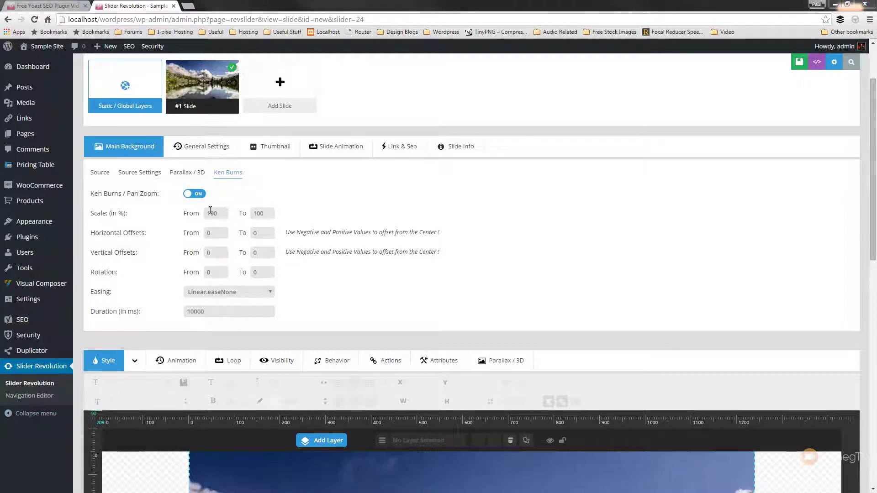
left_click(257, 214)
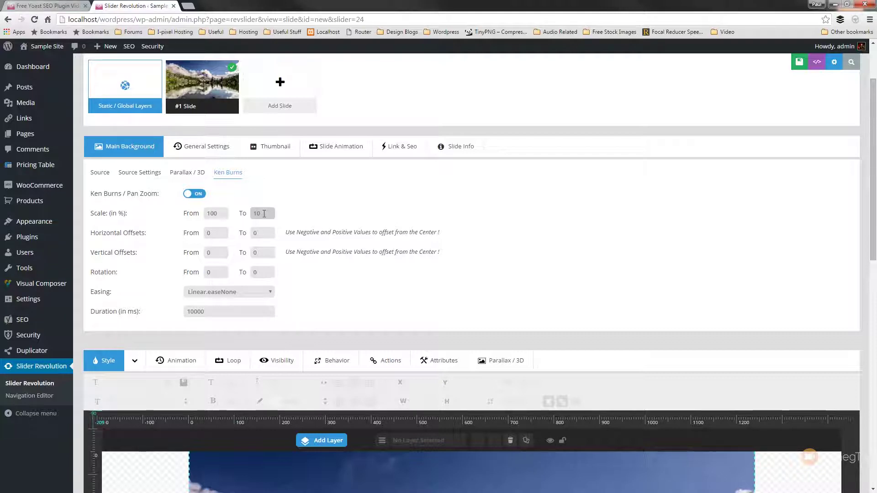
Step: Preview the slide with an ending vertical offset of 800, and reset that offset to 0
double_click(258, 256)
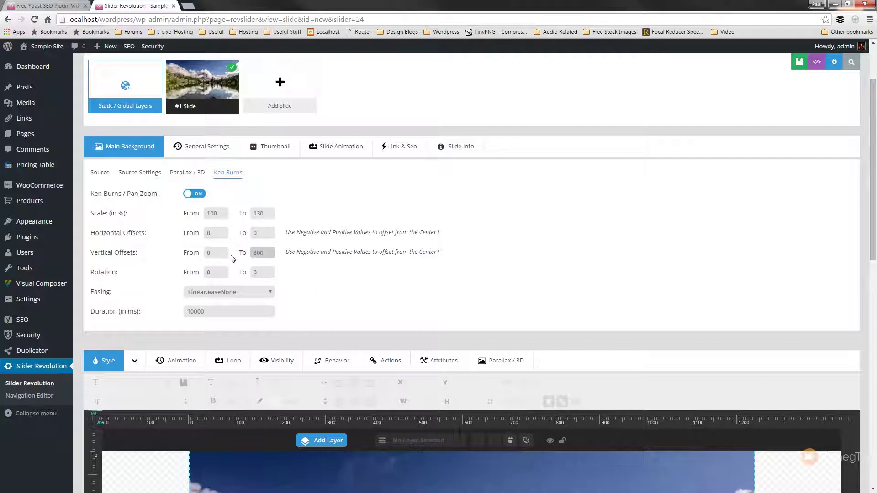
left_click(852, 68)
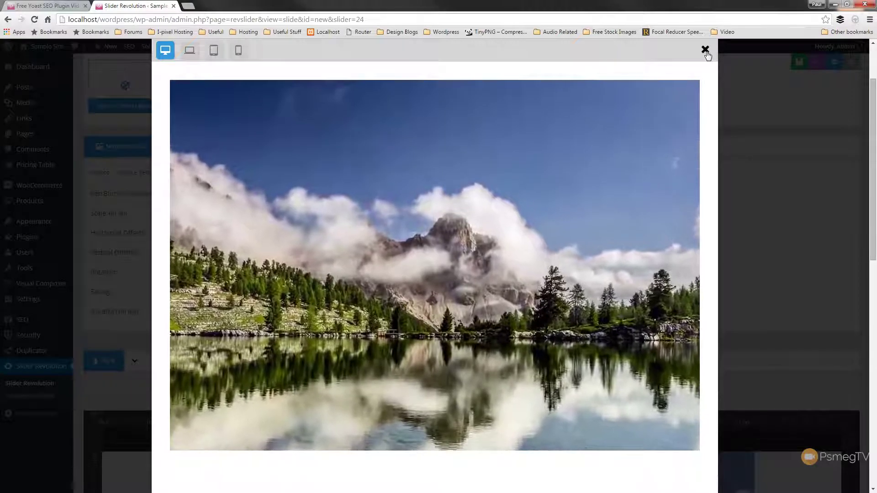
left_click(705, 50)
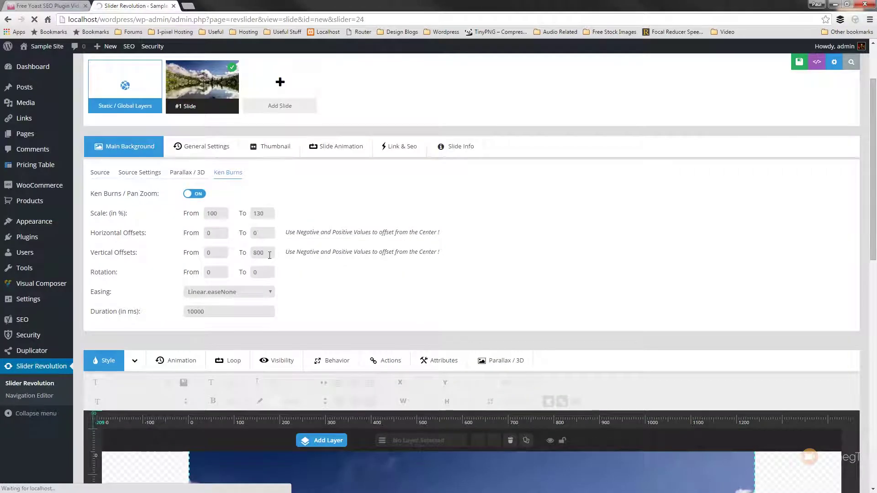
left_click_drag(270, 253, 236, 257)
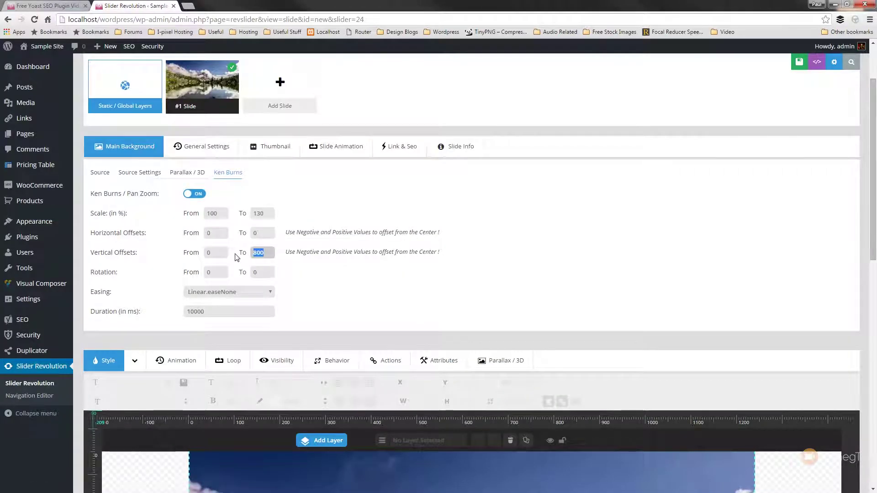
type("0")
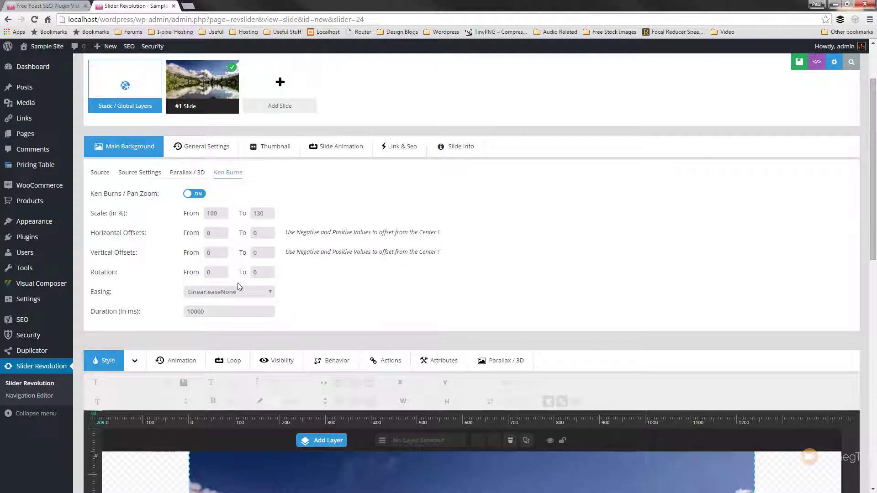
Step: Set the Ken Burns rotation to end at 180 and preview the slide
left_click_drag(221, 277, 194, 277)
left_click_drag(261, 273, 246, 273)
type("180")
left_click(566, 268)
left_click(821, 63)
left_click(705, 51)
Step: Set the rotation to run from 180 to 0, preview the slide and look through the easing options
left_click_drag(272, 275, 188, 270)
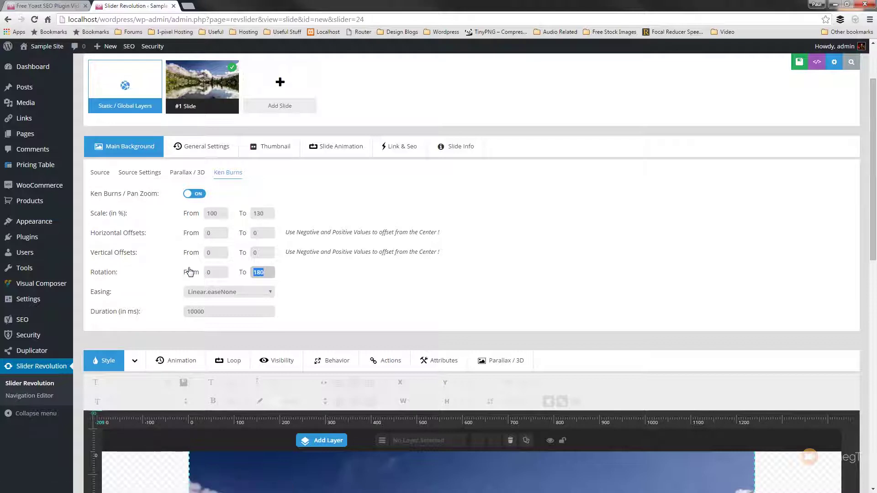
type("0")
double_click(204, 272)
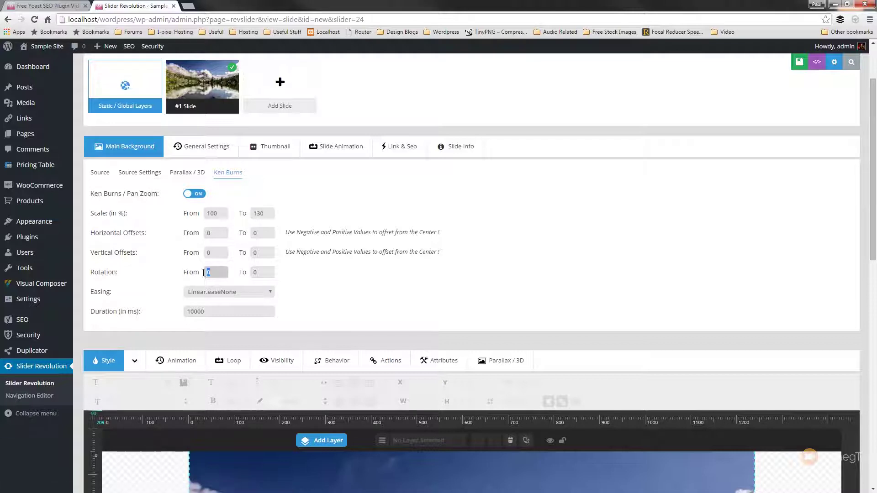
left_click(851, 62)
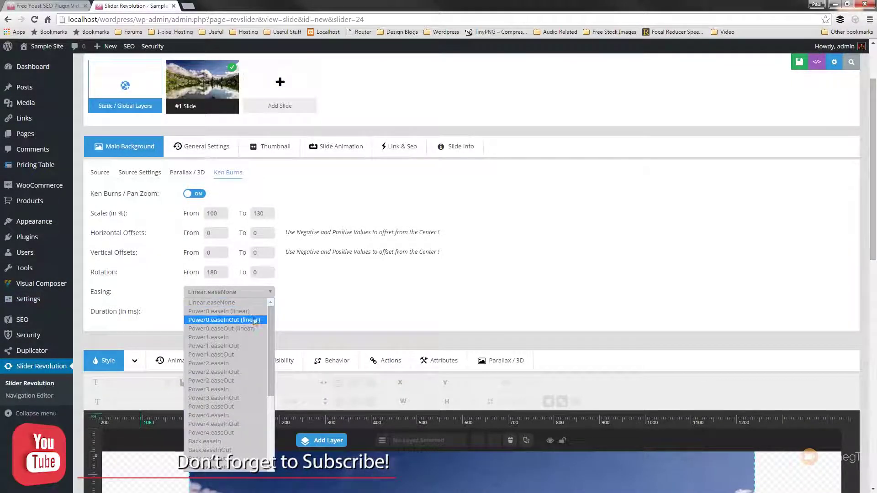
mouse_move(272, 321)
left_mouse_down()
mouse_move(271, 395)
mouse_move(274, 316)
left_mouse_up()
left_click(355, 286)
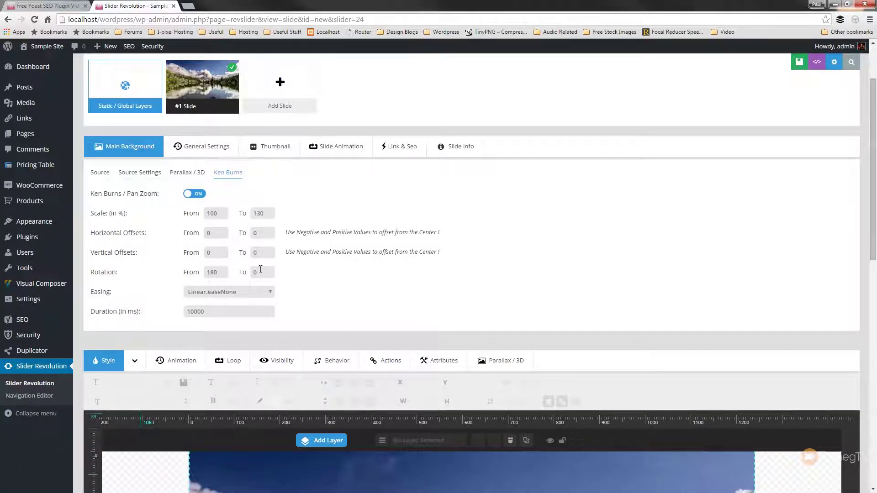
Step: Reset the starting rotation to 0 and the ending scale to 100%
left_click_drag(224, 273, 178, 276)
type("0")
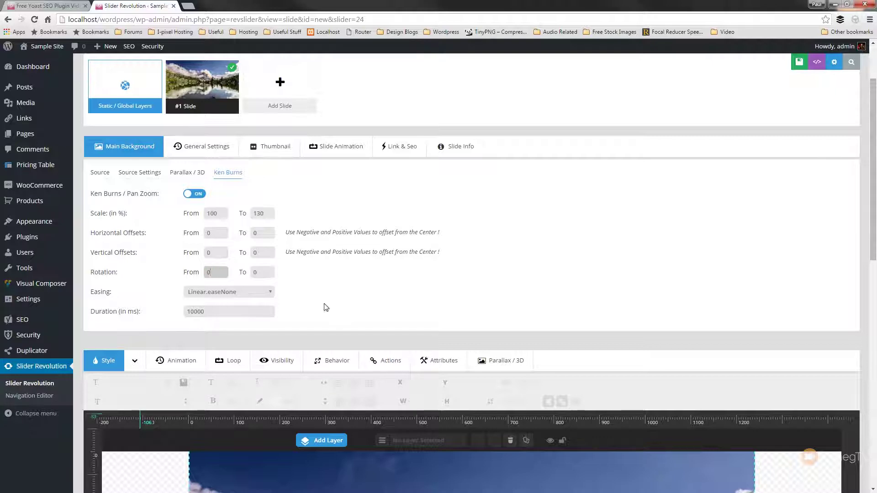
left_click(332, 290)
left_click_drag(270, 214, 228, 208)
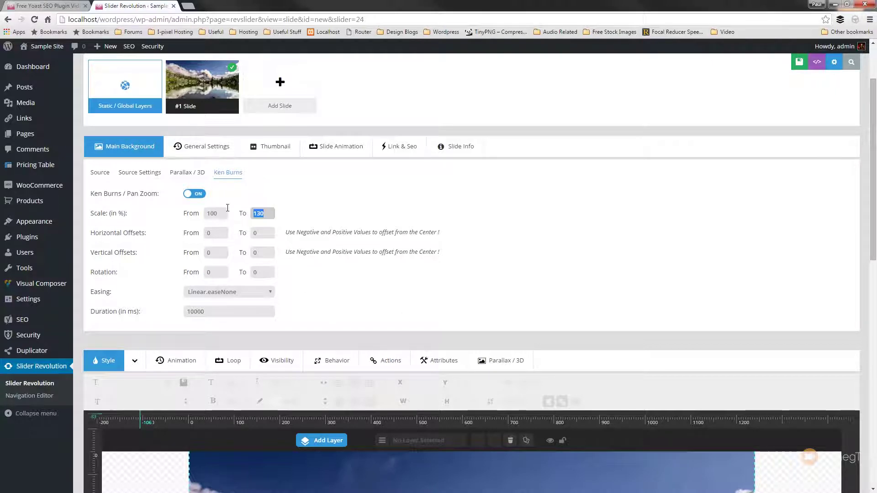
type("100")
left_click(366, 284)
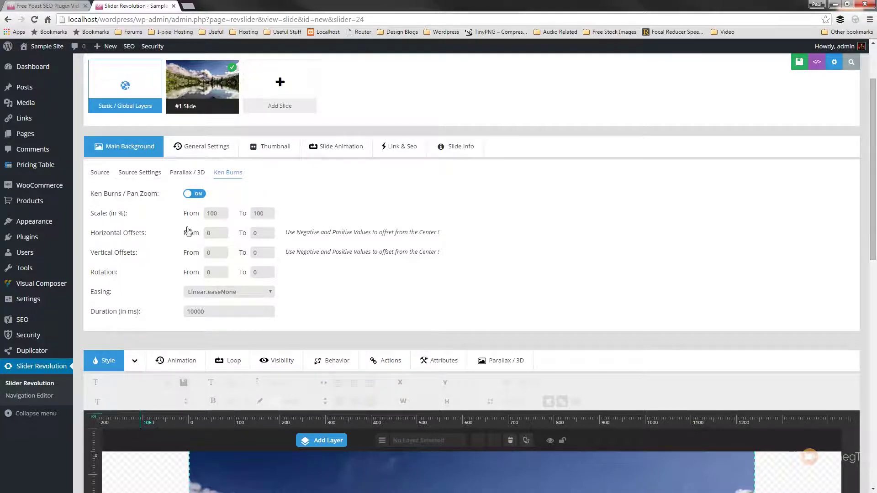
Step: Set the slide's background position to left top in the source settings and check the image on the canvas
left_click(141, 174)
left_click(228, 281)
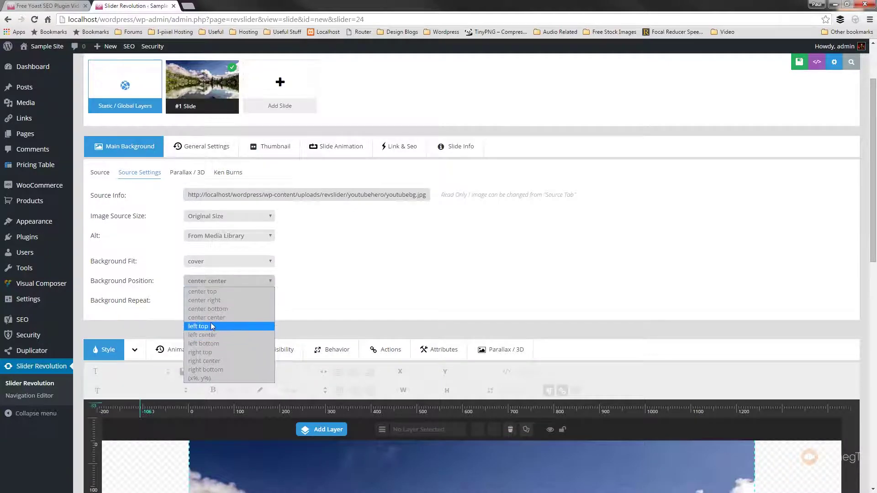
left_click(227, 327)
scroll(468, 311, "down", 1)
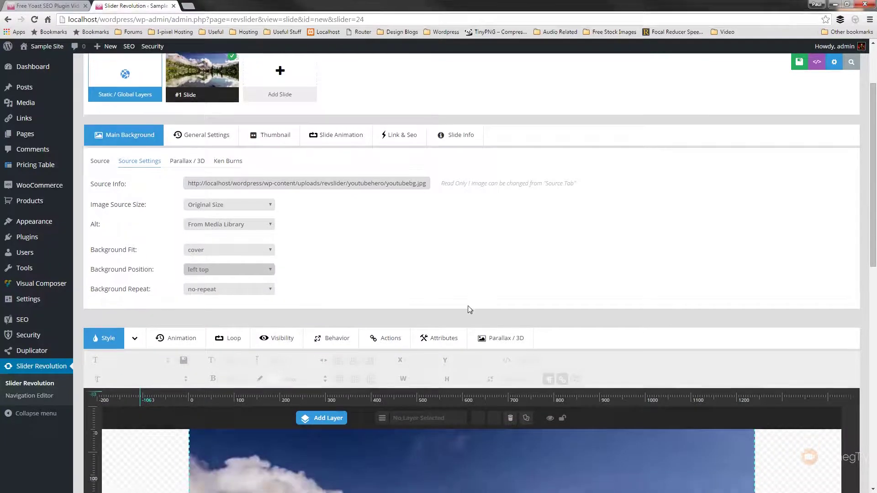
scroll(468, 305, "down", 6)
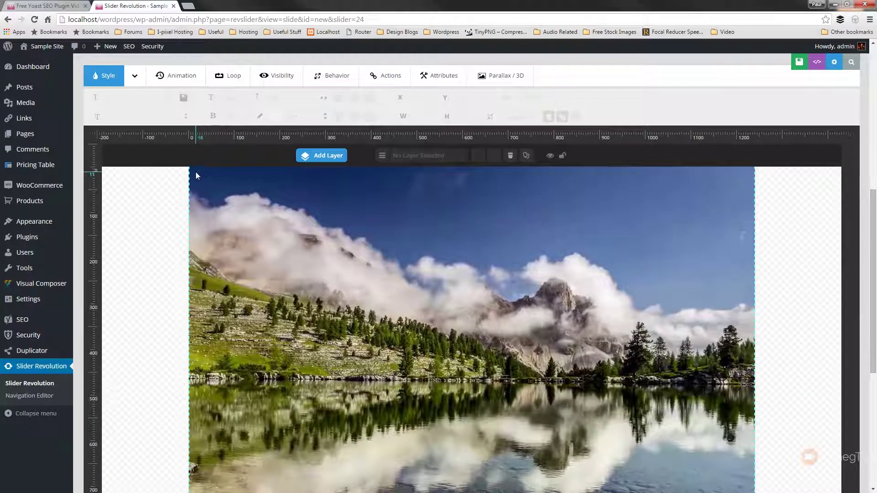
scroll(297, 235, "up", 5)
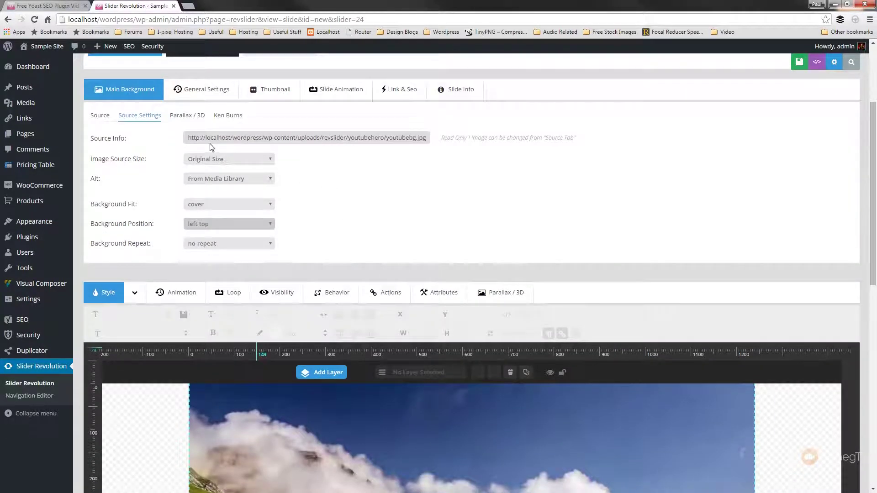
Step: Set the Ken Burns ending scale to 130%
left_click(228, 116)
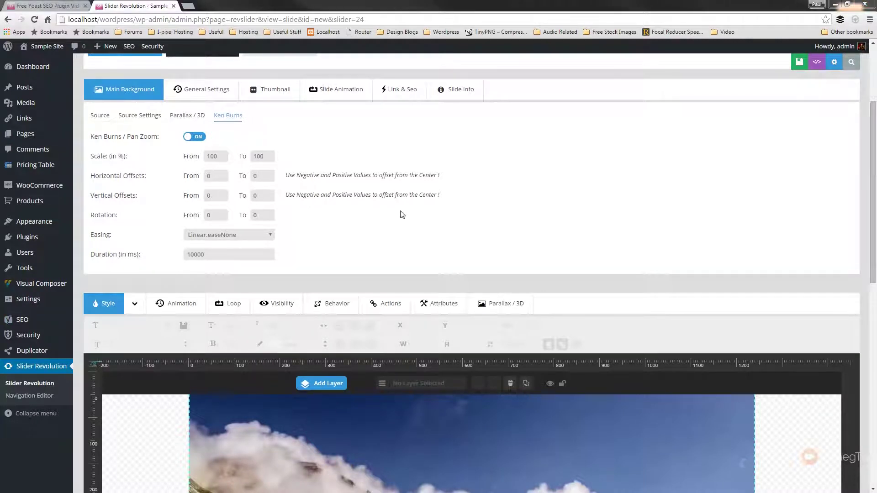
double_click(259, 156)
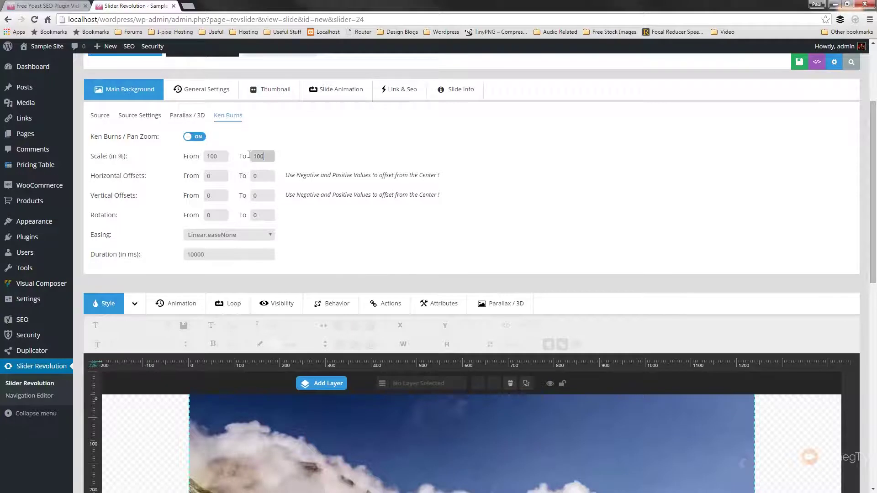
type("130")
left_click(515, 224)
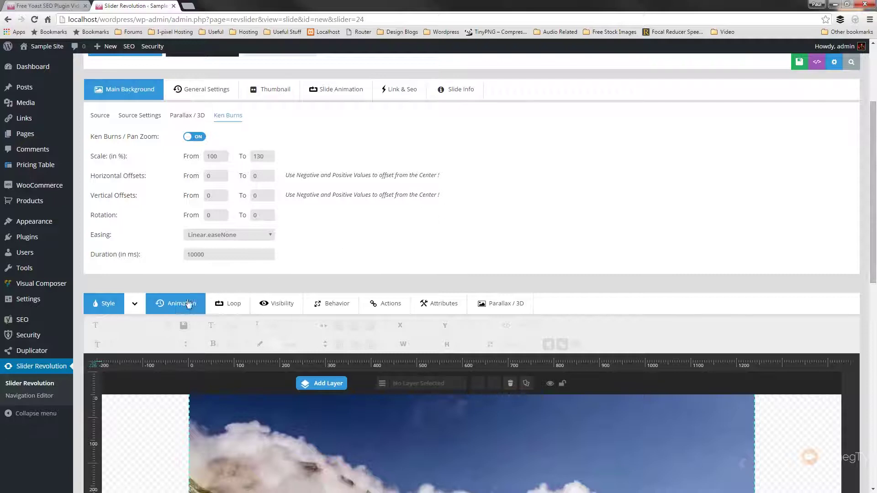
Step: Examine the background on the canvas and preview the slide's zoom from its anchor position
scroll(142, 417, "down", 2)
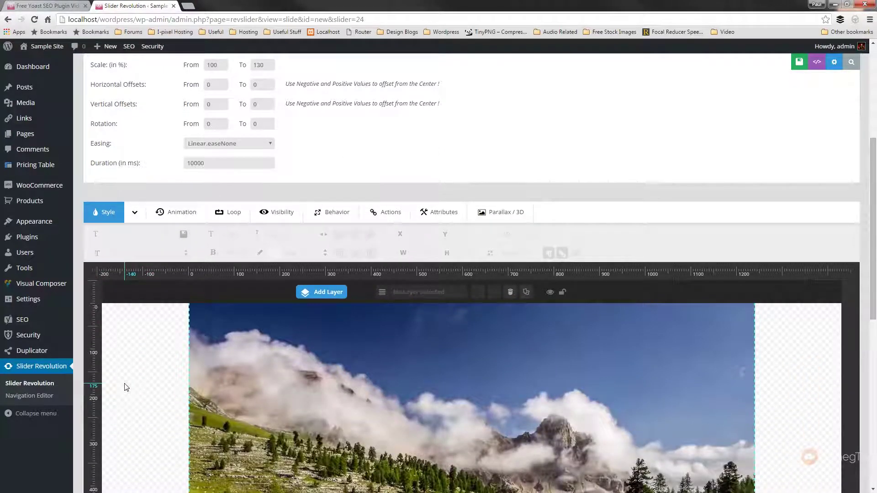
scroll(126, 386, "down", 2)
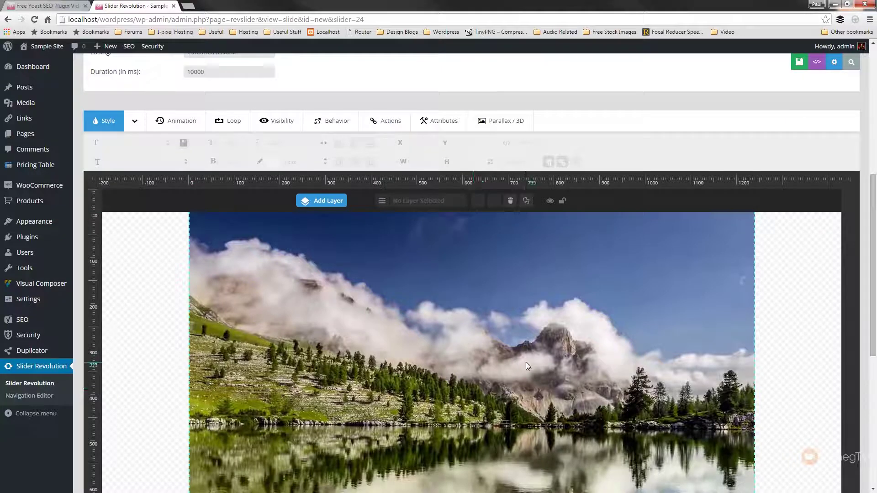
scroll(745, 354, "up", 7)
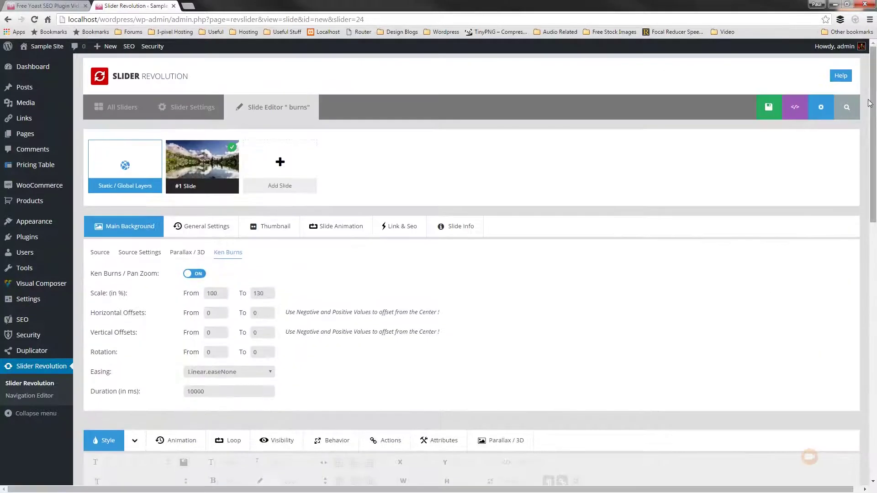
left_click(845, 107)
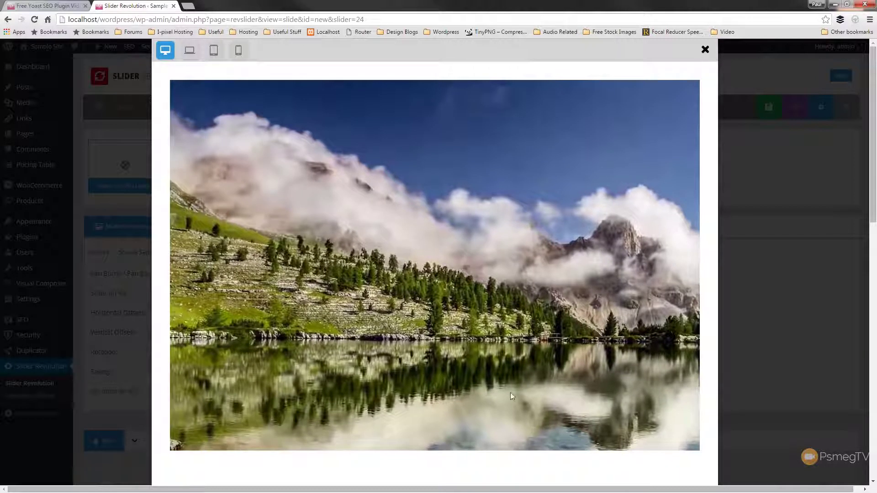
left_click(706, 50)
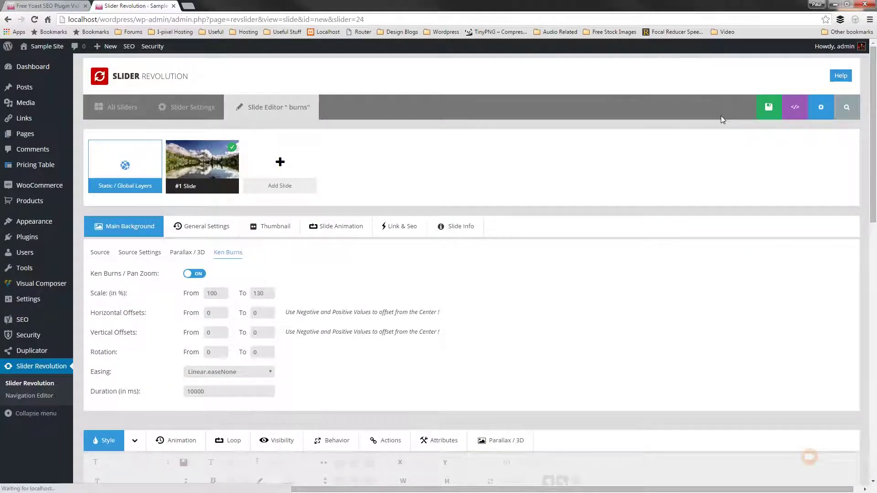